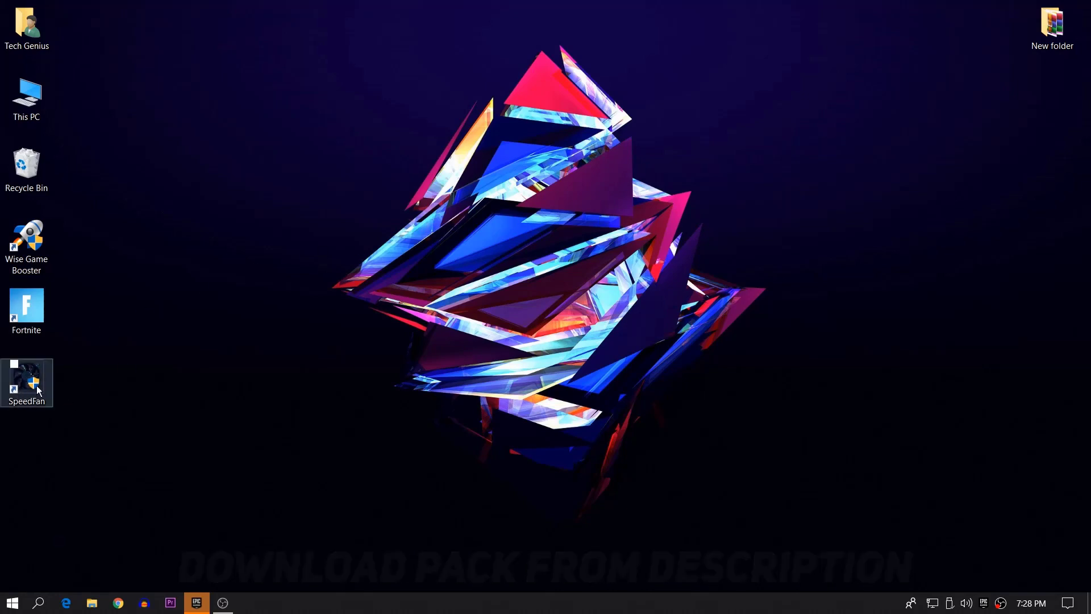
# Step: Move the SpeedFan shortcut to the middle-left of the desktop and launch SpeedFan from its context menu
pyautogui.moveTo(51, 396); pyautogui.dragTo(267, 325)
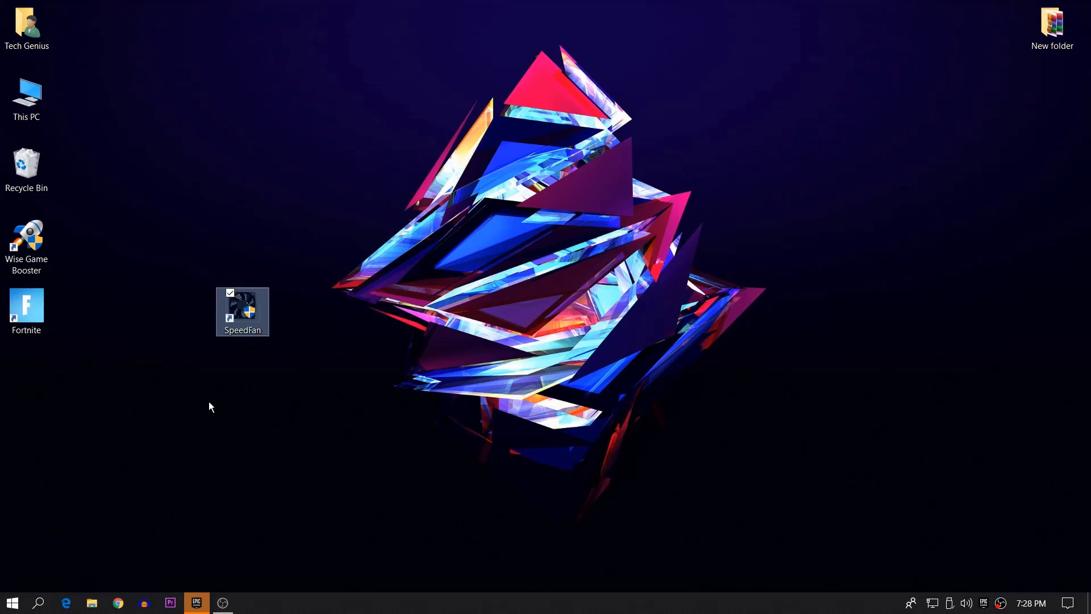
pyautogui.click(261, 393)
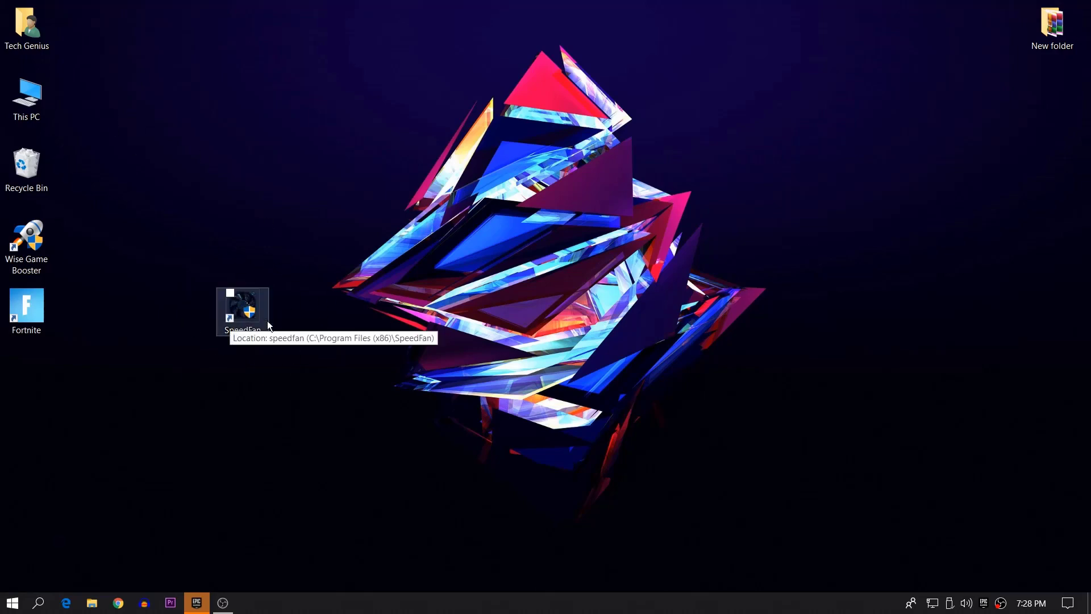
pyautogui.click(240, 314)
pyautogui.rightClick(231, 311)
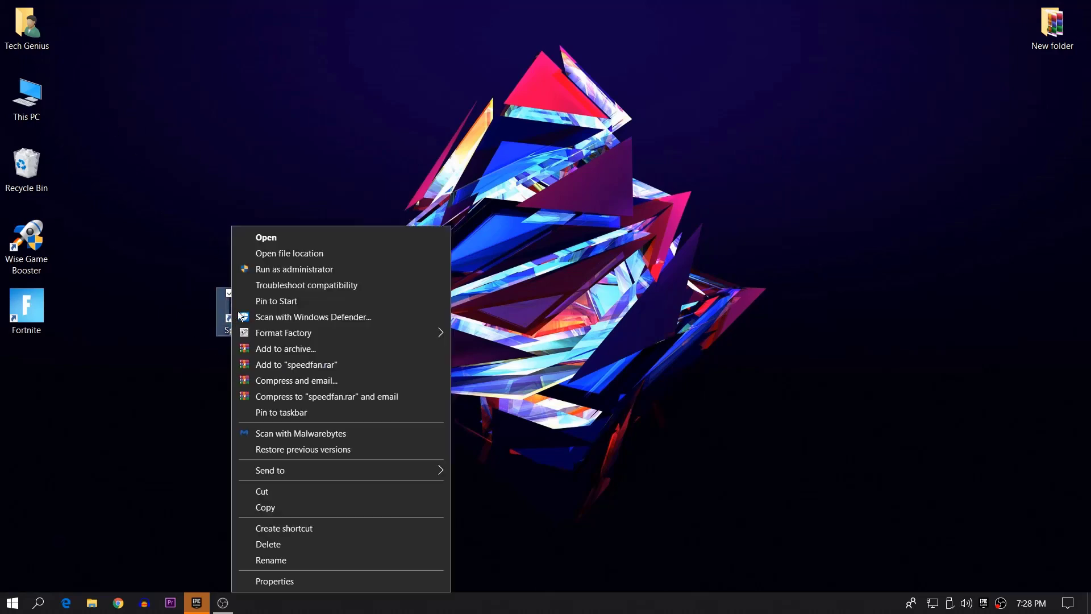
pyautogui.click(316, 243)
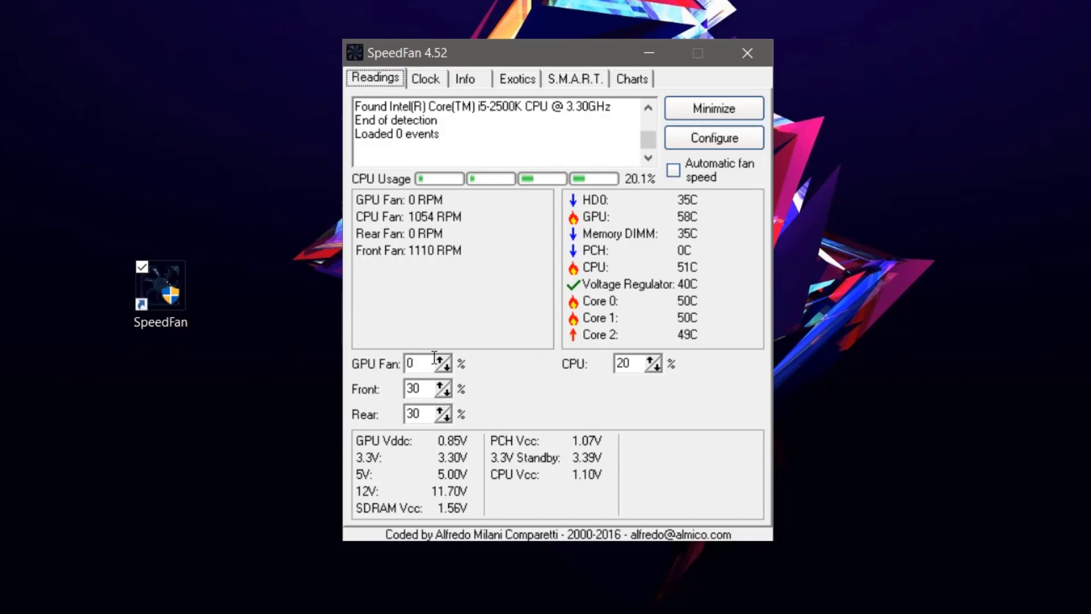
# Step: Change the CPU fan speed from 20 to 80% and the GPU fan speed from 0 to 50%
pyautogui.doubleClick(636, 364)
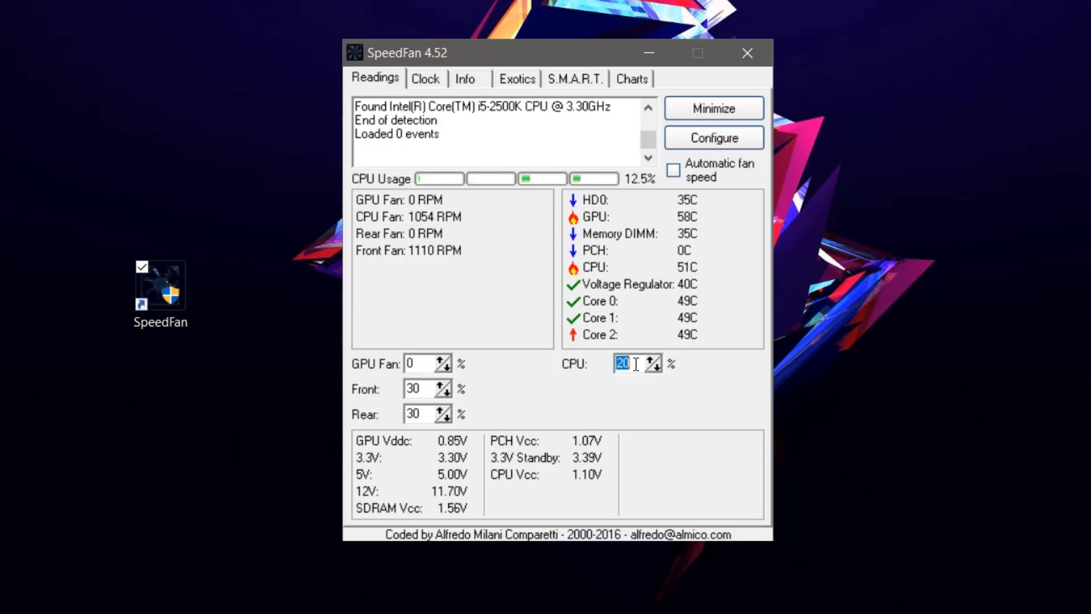
pyautogui.write('80')
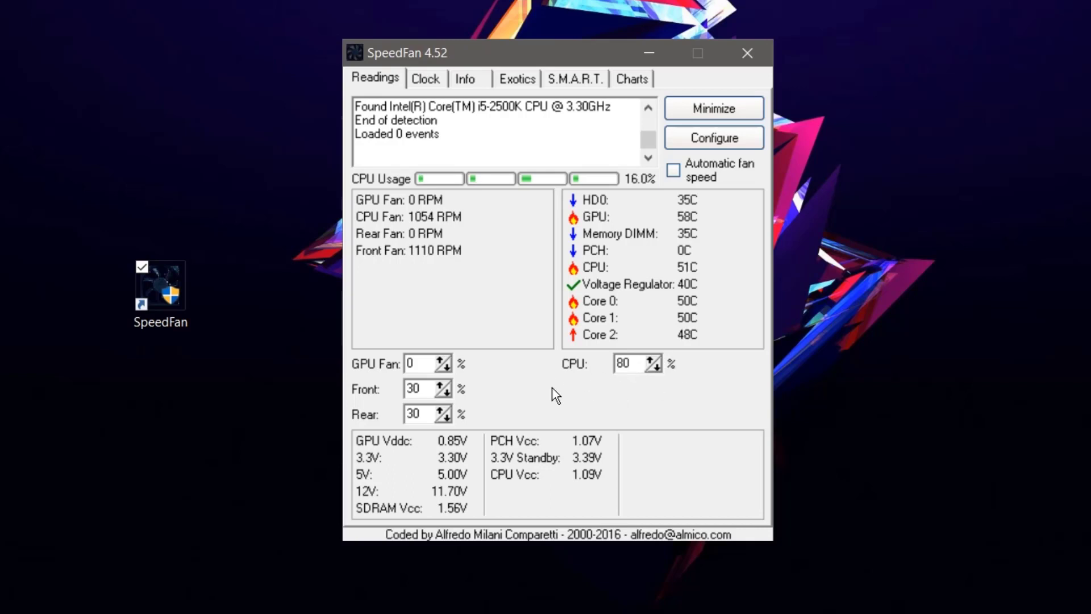
pyautogui.click(415, 358)
pyautogui.press('BackSpace')
pyautogui.write('50')
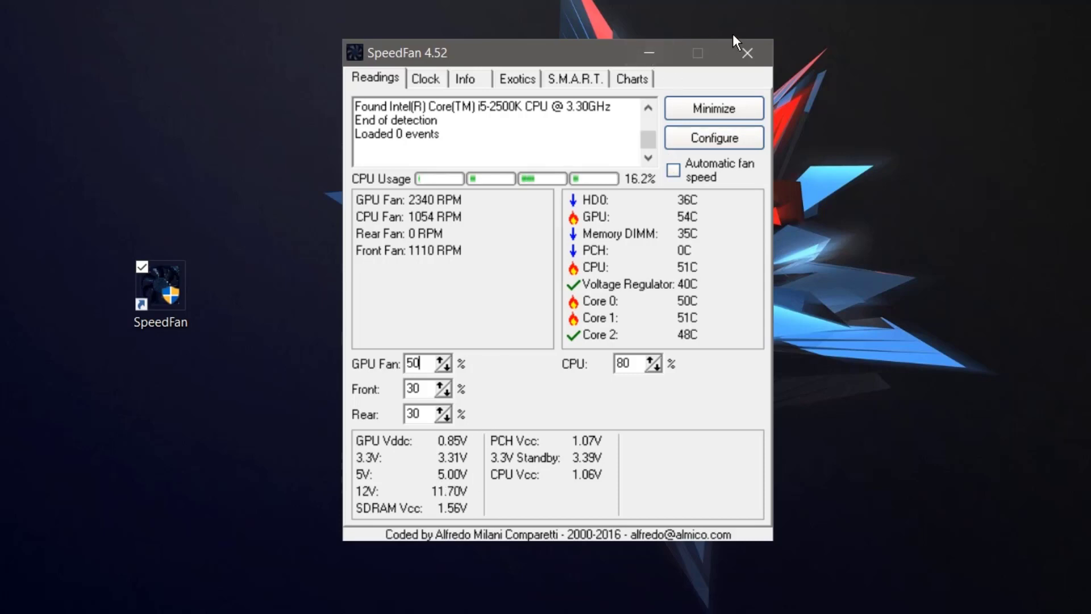
# Step: Close SpeedFan, move its shortcut back below Fortnite, and refresh the desktop
pyautogui.click(747, 53)
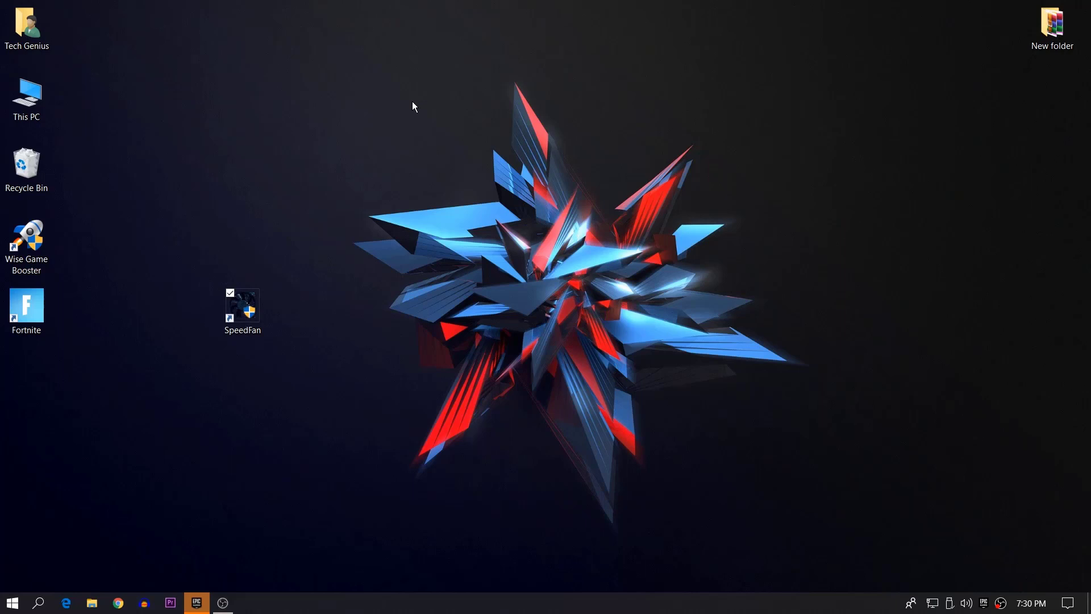
pyautogui.moveTo(242, 307); pyautogui.dragTo(181, 336)
pyautogui.rightClick(235, 280)
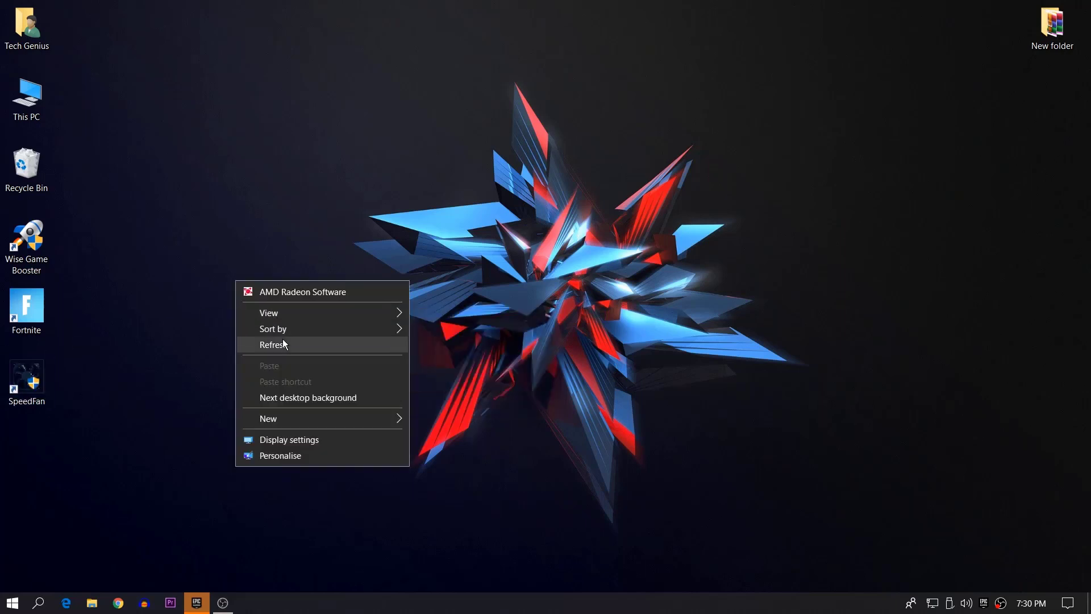
pyautogui.click(282, 340)
pyautogui.rightClick(282, 251)
pyautogui.click(318, 319)
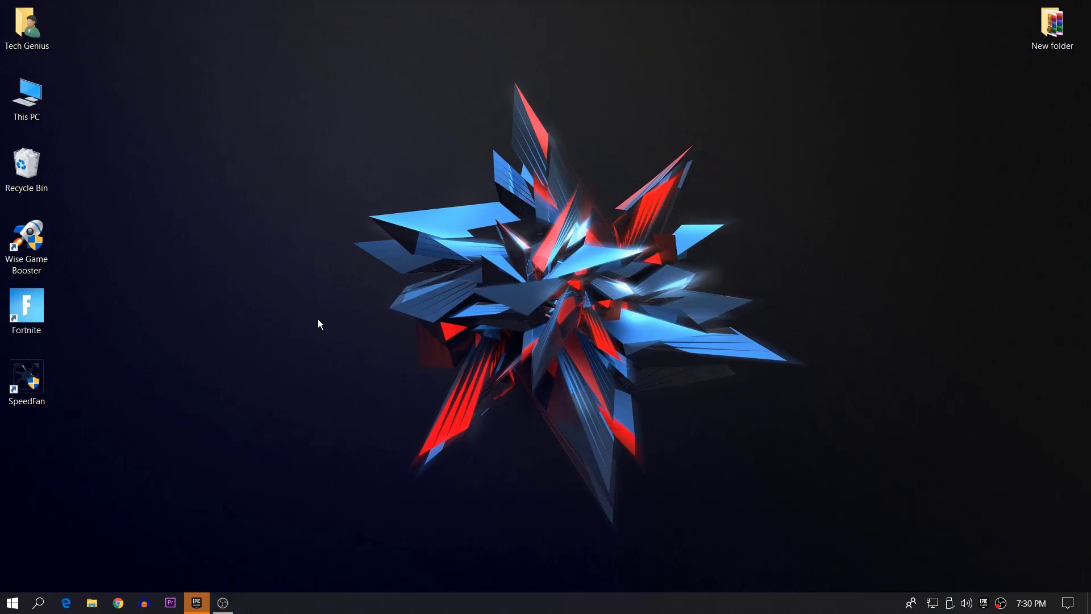
pyautogui.rightClick(376, 431)
pyautogui.click(420, 310)
# Step: Run msconfig from the Run box to open System Configuration
pyautogui.press('super+r')
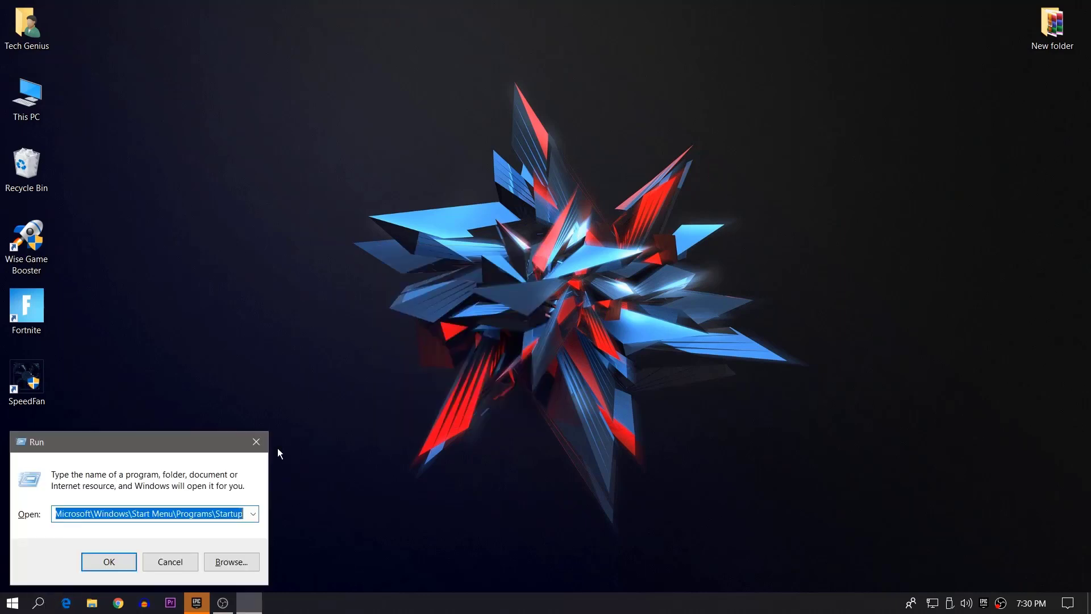
pyautogui.press('BackSpace')
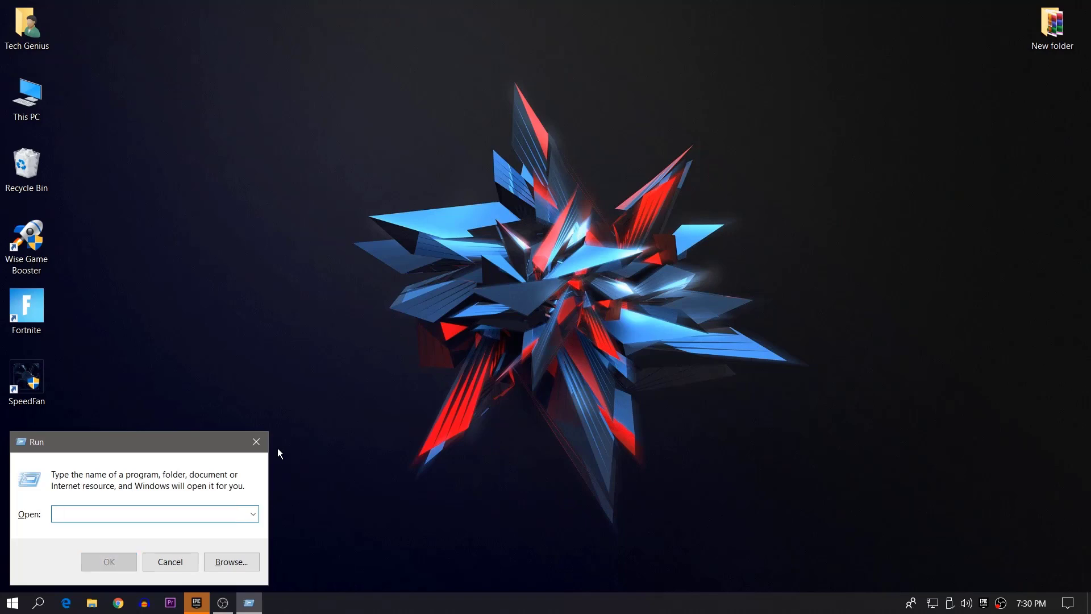
pyautogui.write('msconfig')
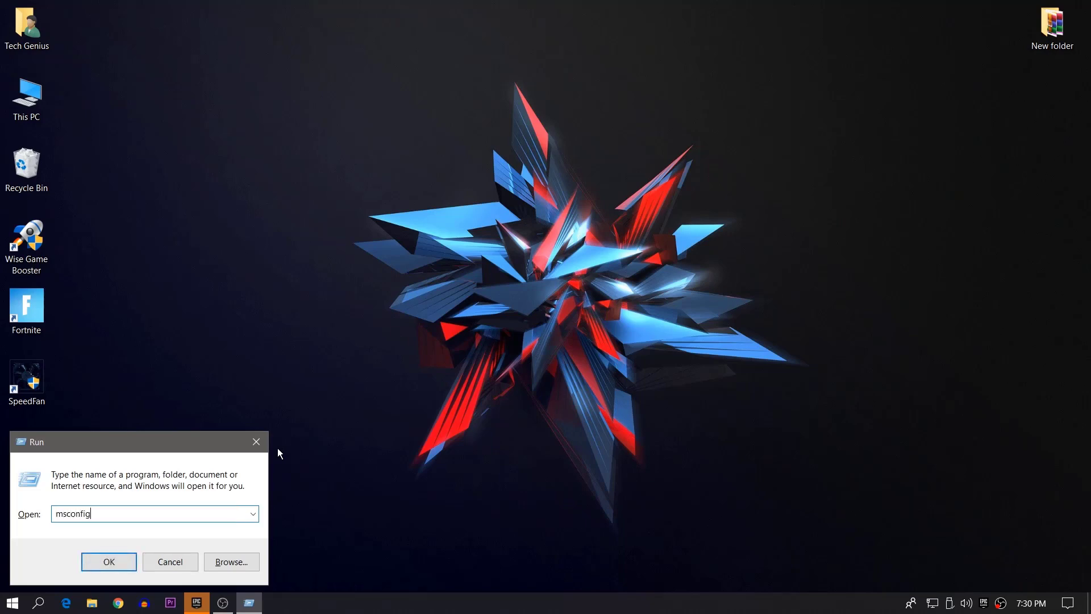
pyautogui.press('Return')
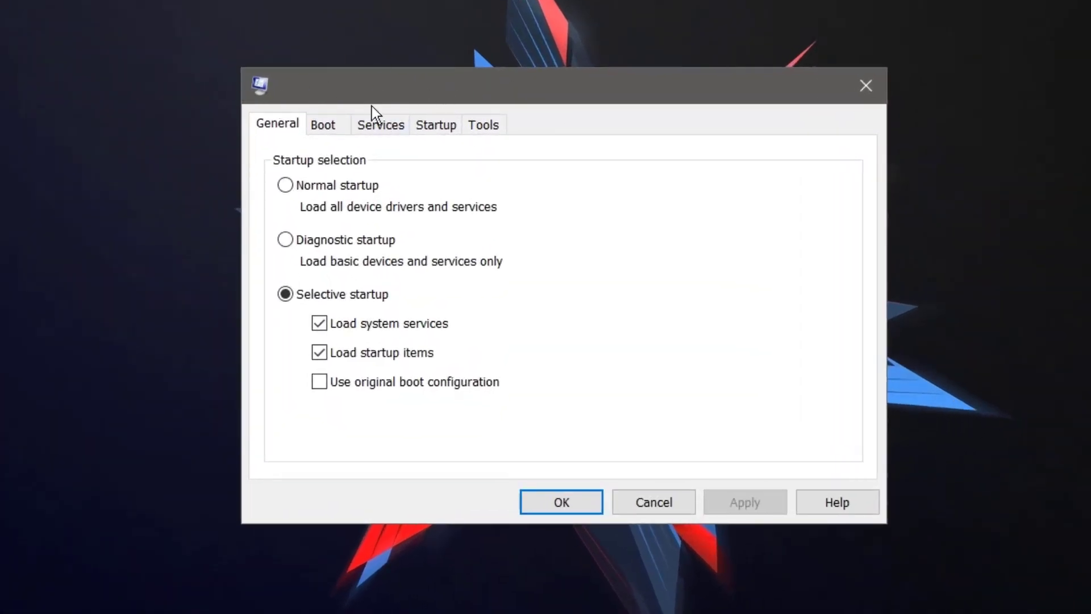
# Step: In Boot advanced options, uncheck Number of processors and Maximum memory, confirm, and close System Configuration
pyautogui.click(321, 126)
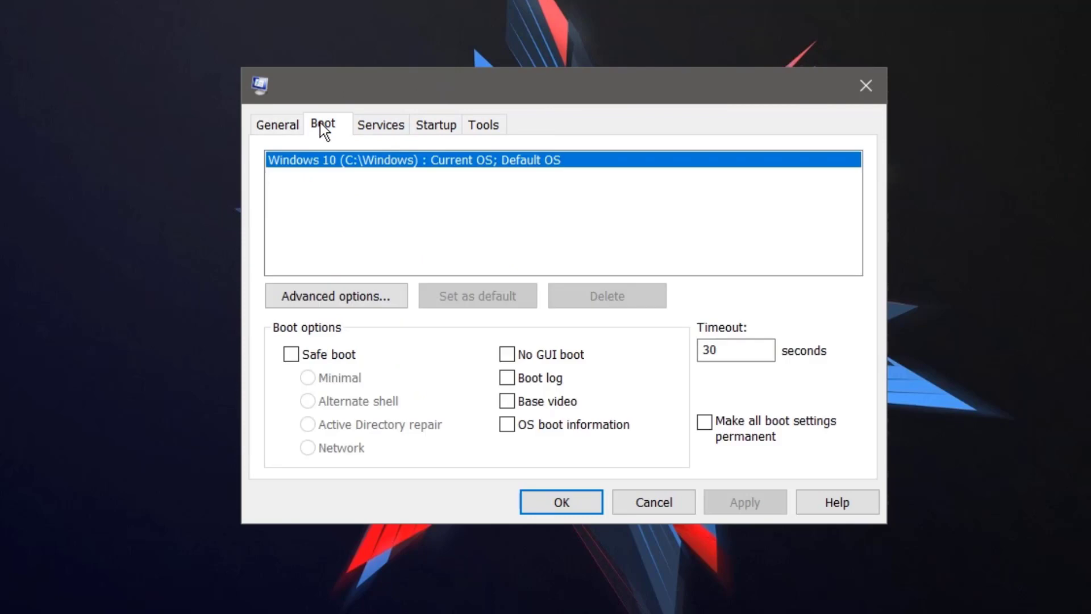
pyautogui.click(310, 301)
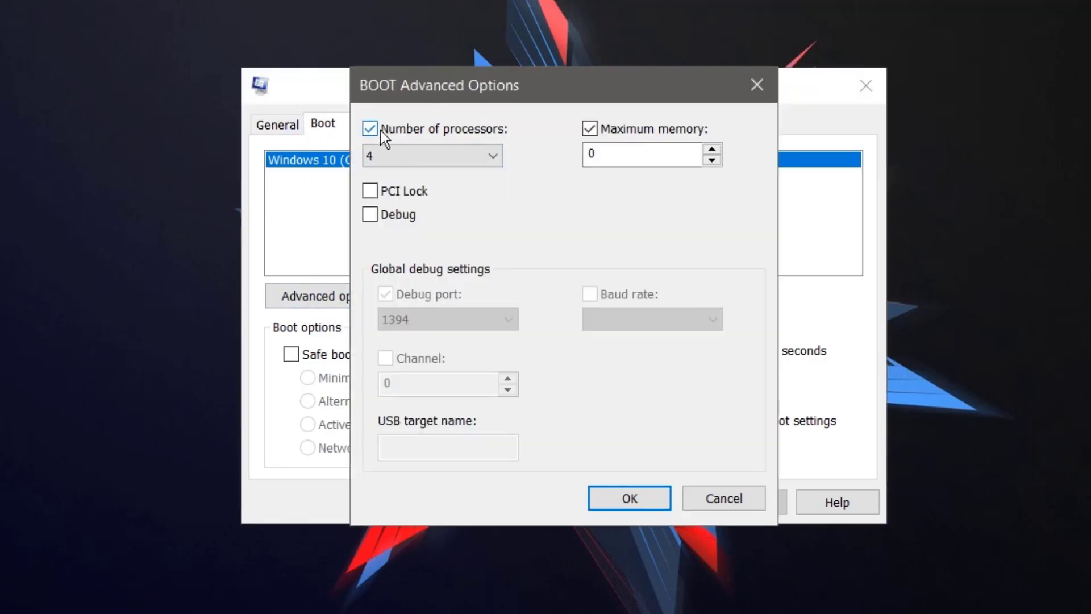
pyautogui.click(381, 159)
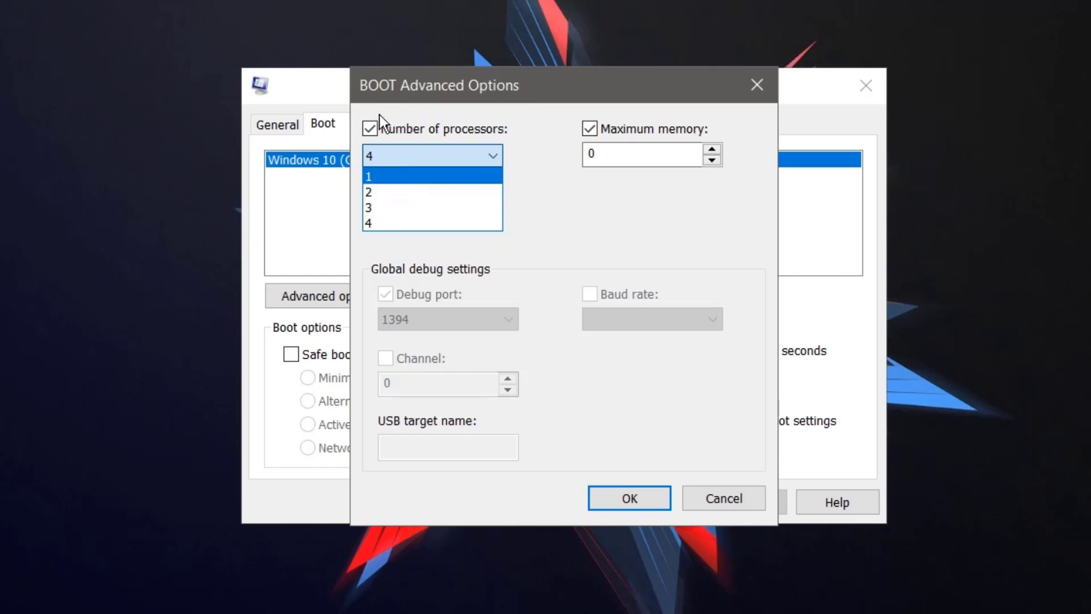
pyautogui.click(369, 133)
pyautogui.click(375, 131)
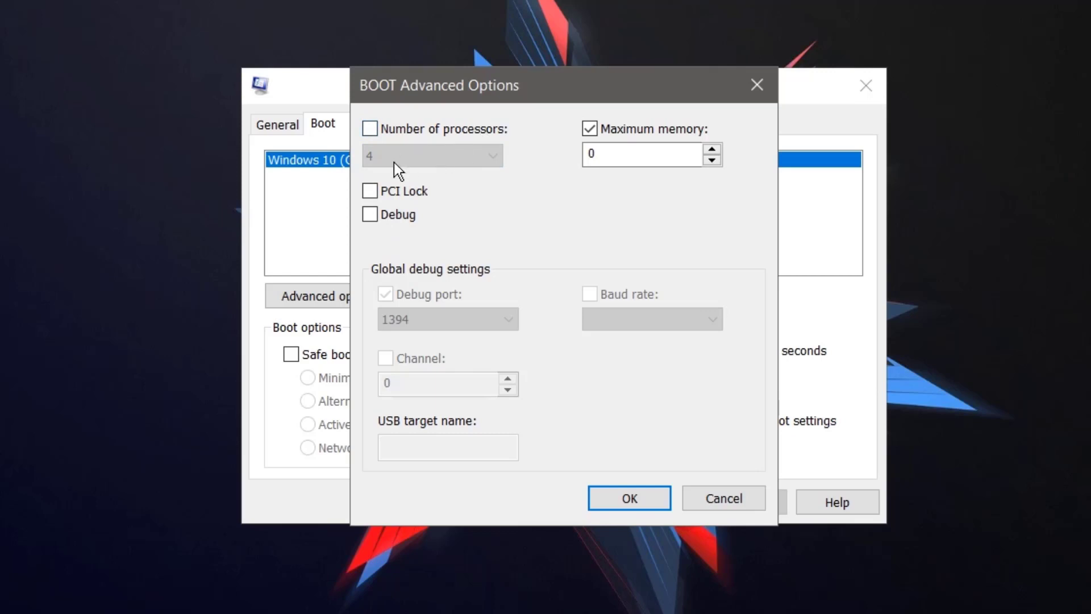
pyautogui.click(590, 132)
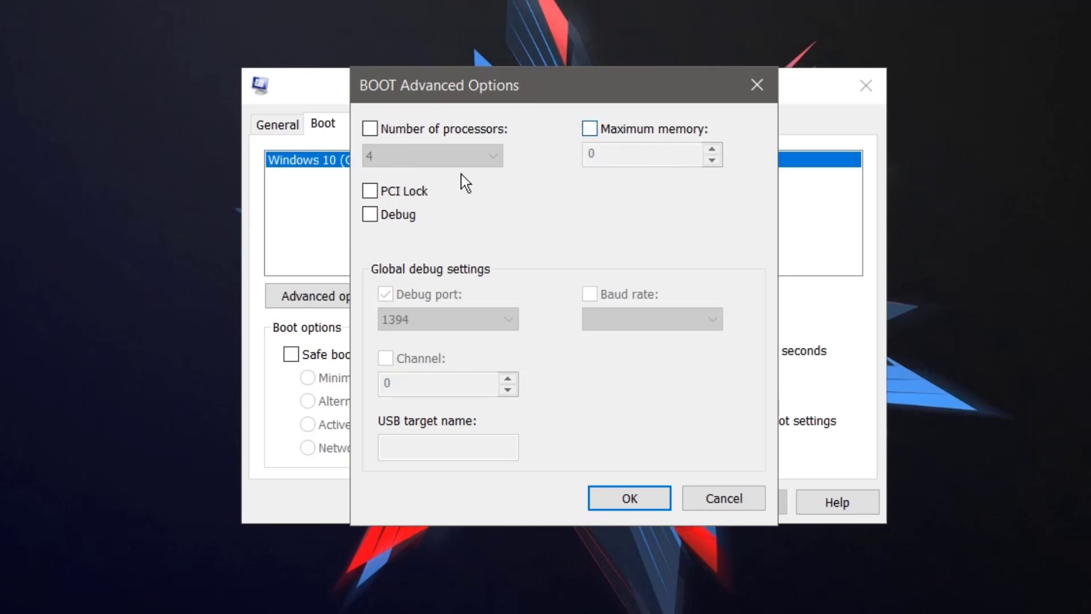
pyautogui.click(649, 506)
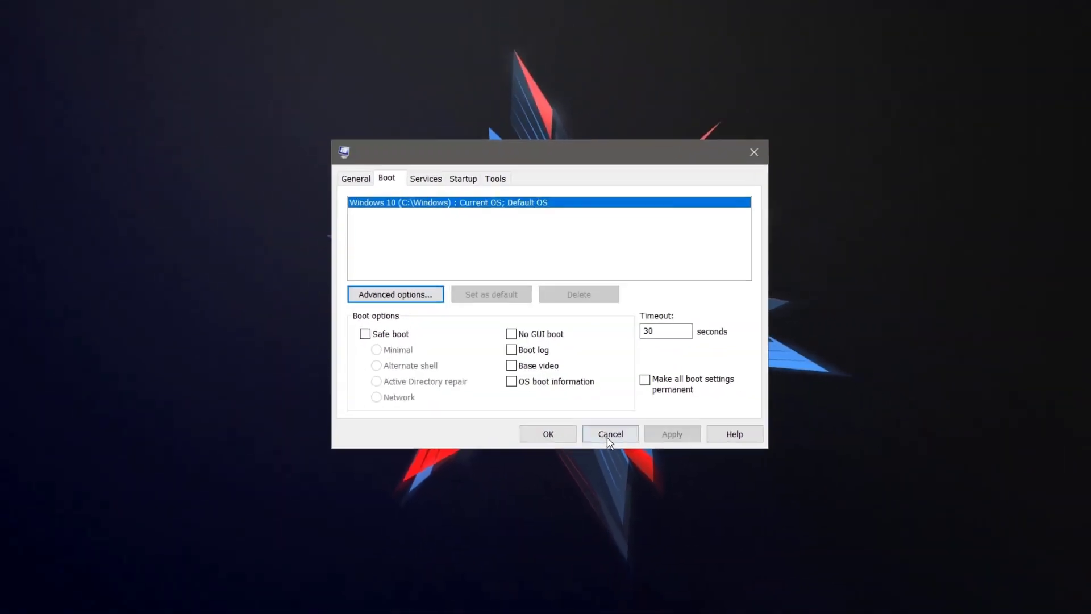
pyautogui.click(528, 416)
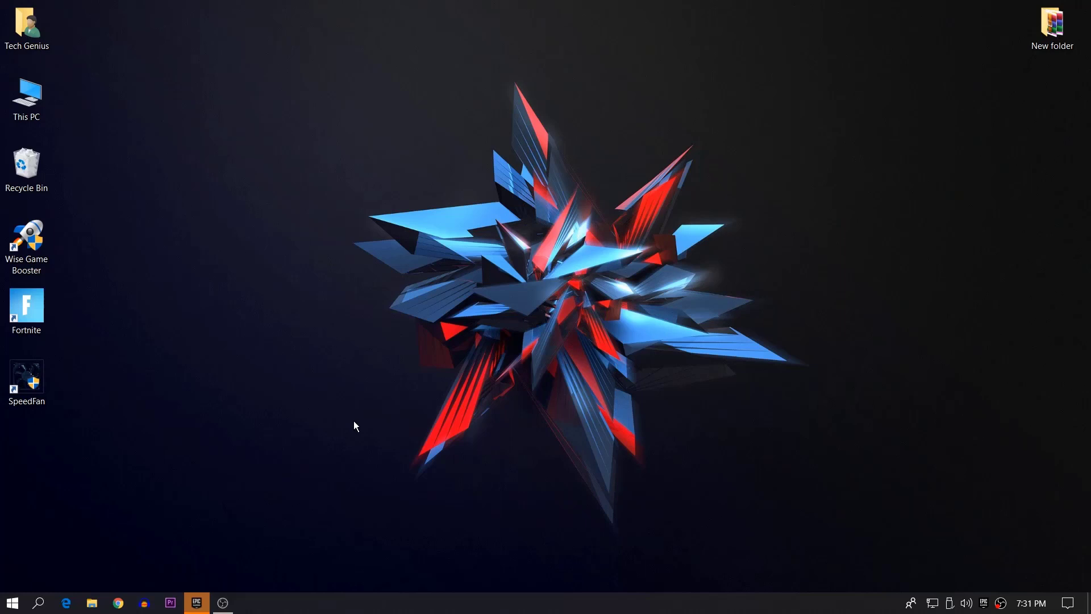
# Step: Search Windows for 'power' and open Power & sleep settings
pyautogui.click(12, 603)
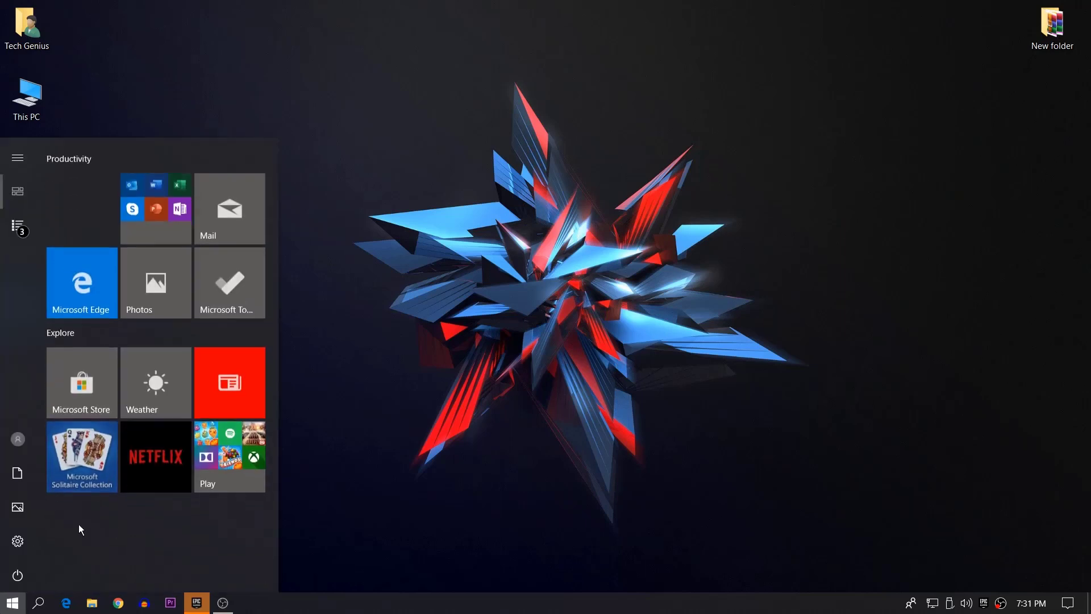
pyautogui.click(14, 544)
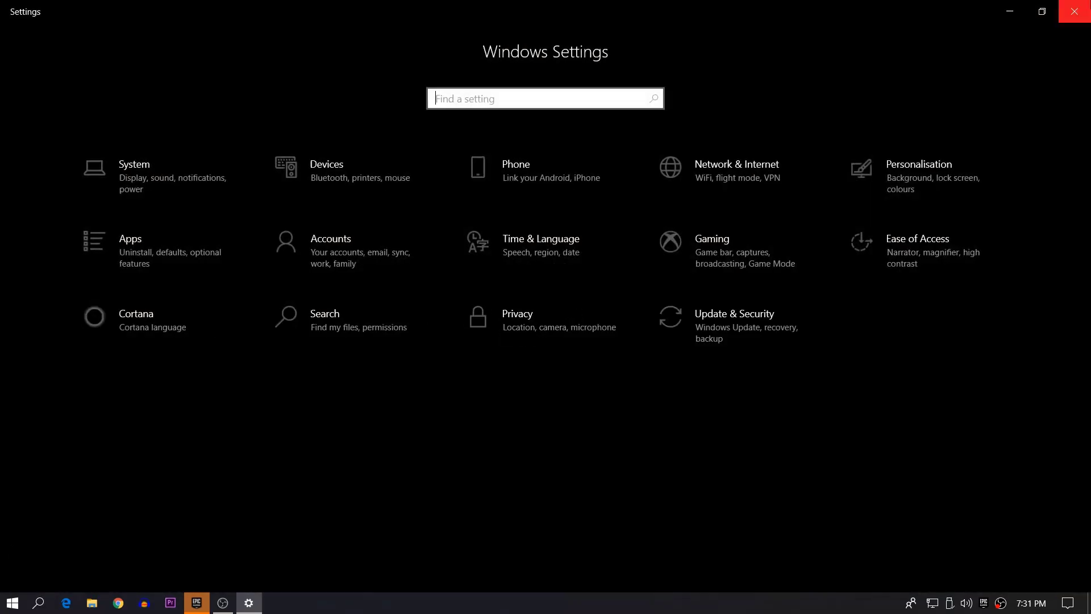
pyautogui.click(1074, 11)
pyautogui.click(39, 601)
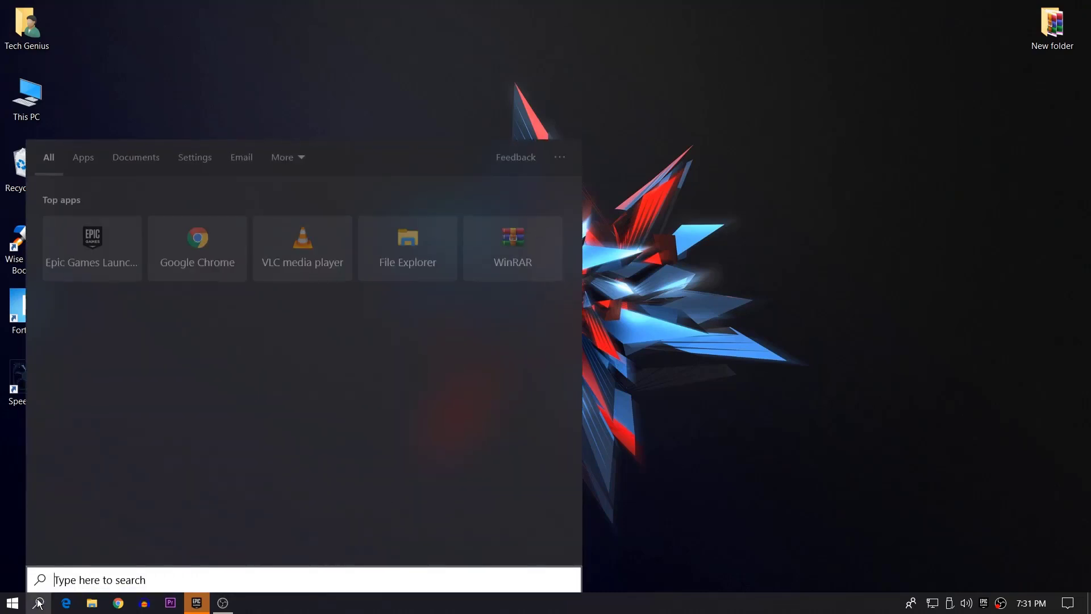
pyautogui.write('power')
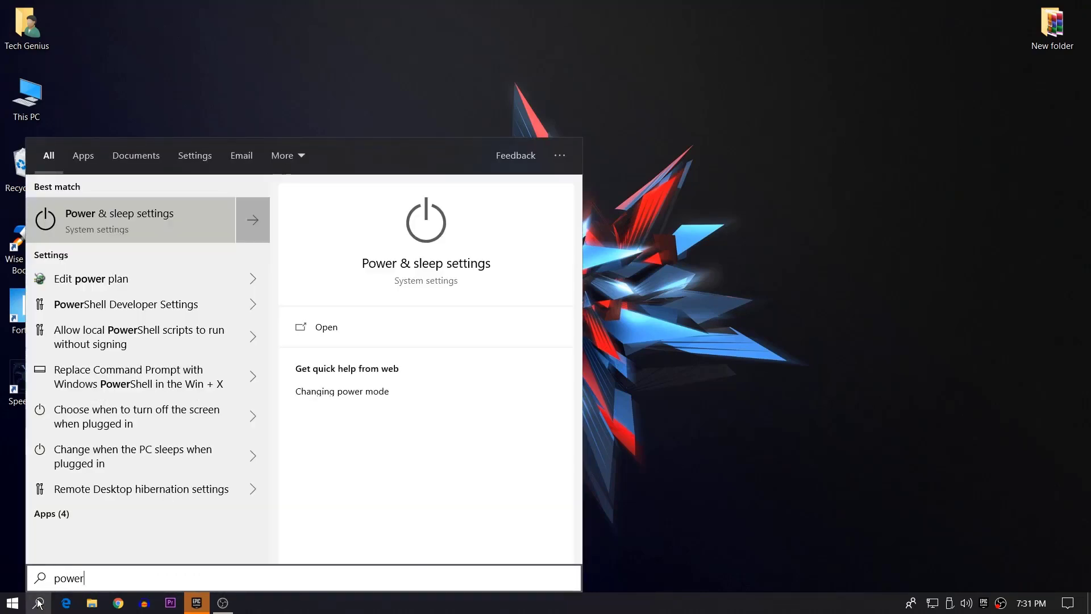
pyautogui.click(145, 209)
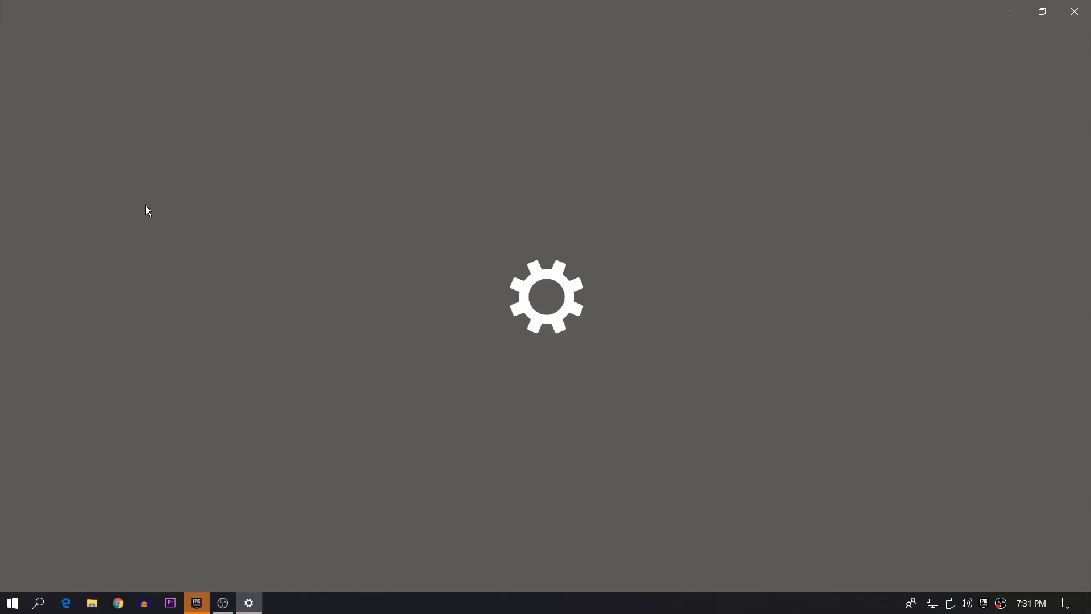
# Step: In Additional power settings, select Balanced, then switch back to the Ultimate Performance plan
pyautogui.click(956, 198)
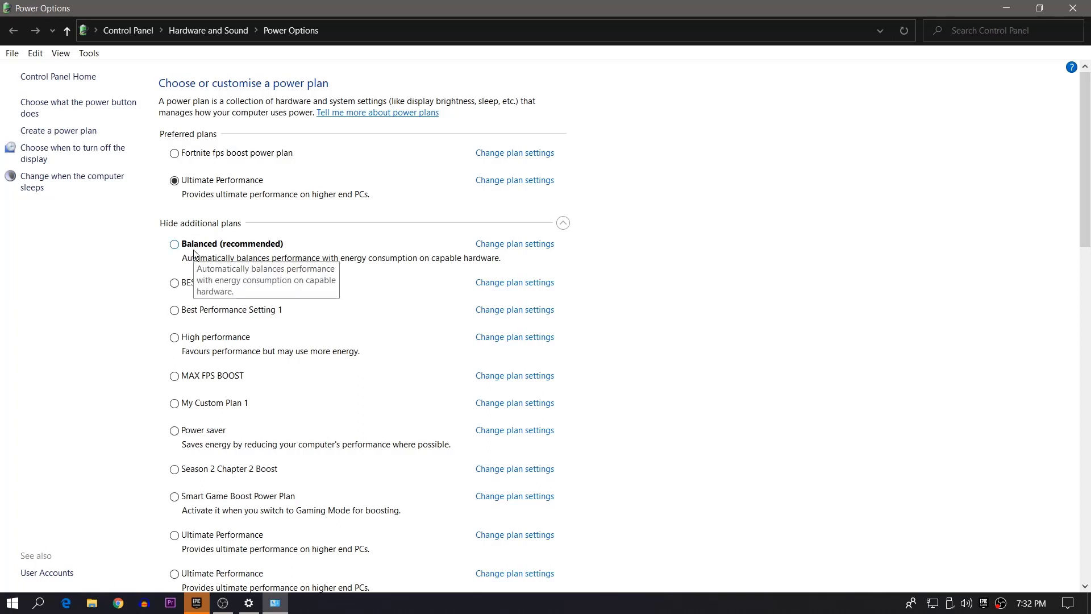
pyautogui.click(174, 244)
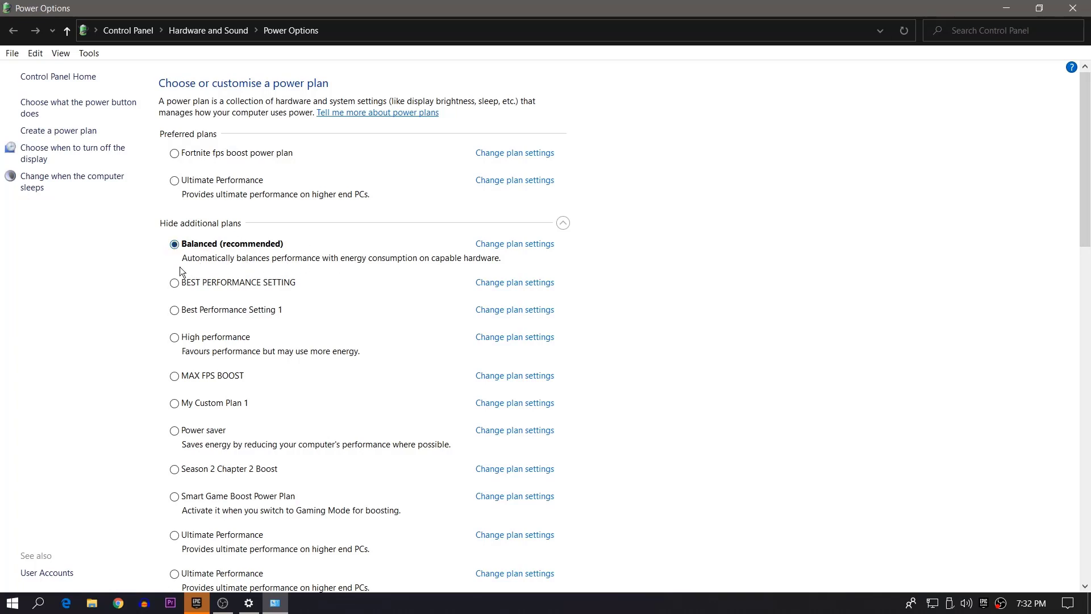
pyautogui.click(184, 182)
# Step: Close the Power Options and Settings windows and refresh the desktop
pyautogui.click(1072, 8)
pyautogui.click(1074, 11)
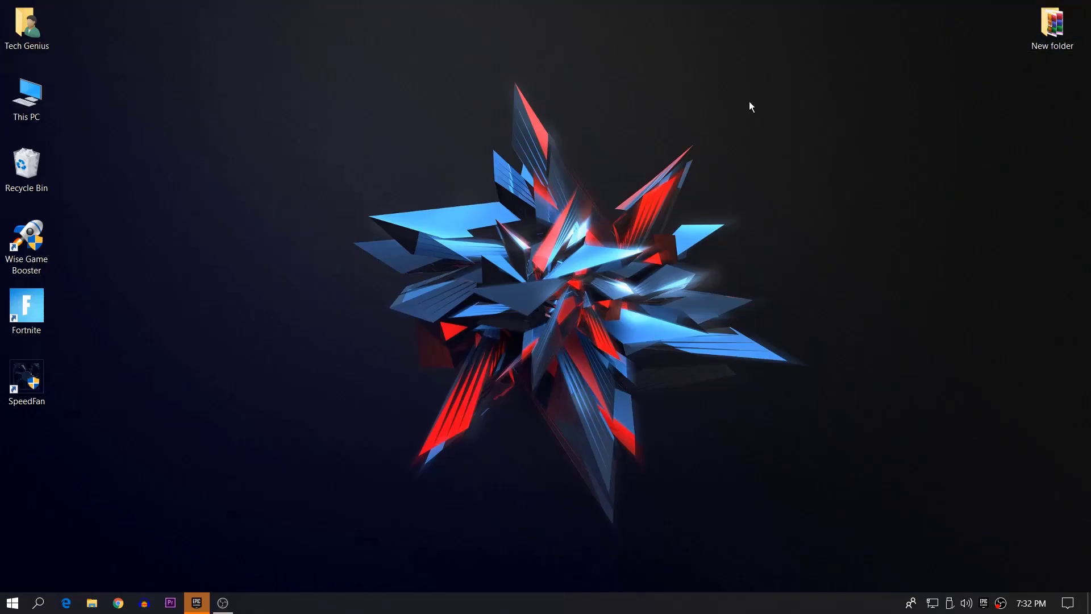
pyautogui.rightClick(401, 204)
pyautogui.click(471, 260)
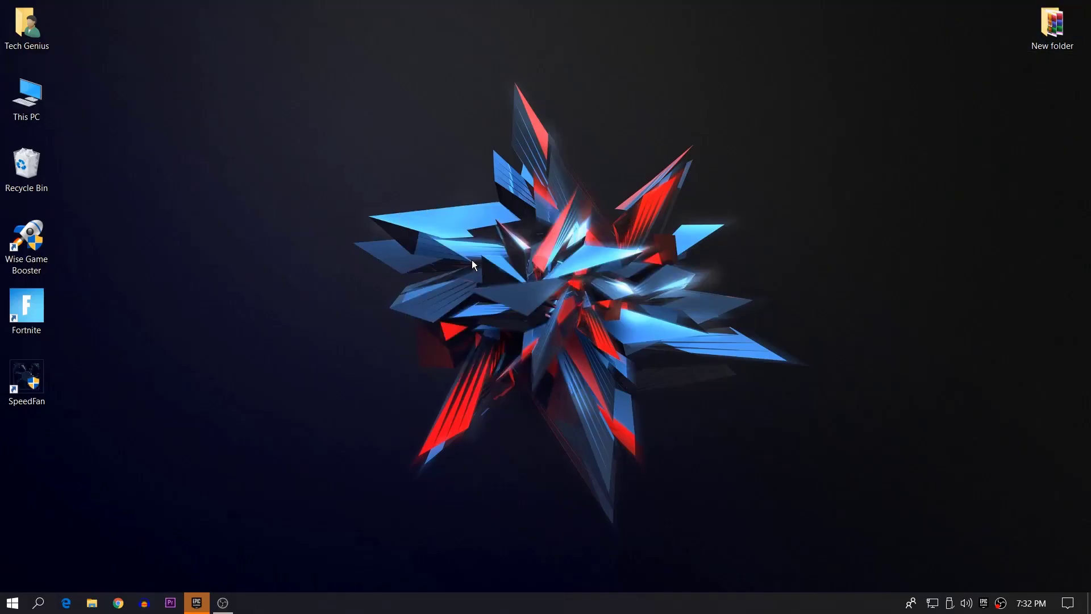